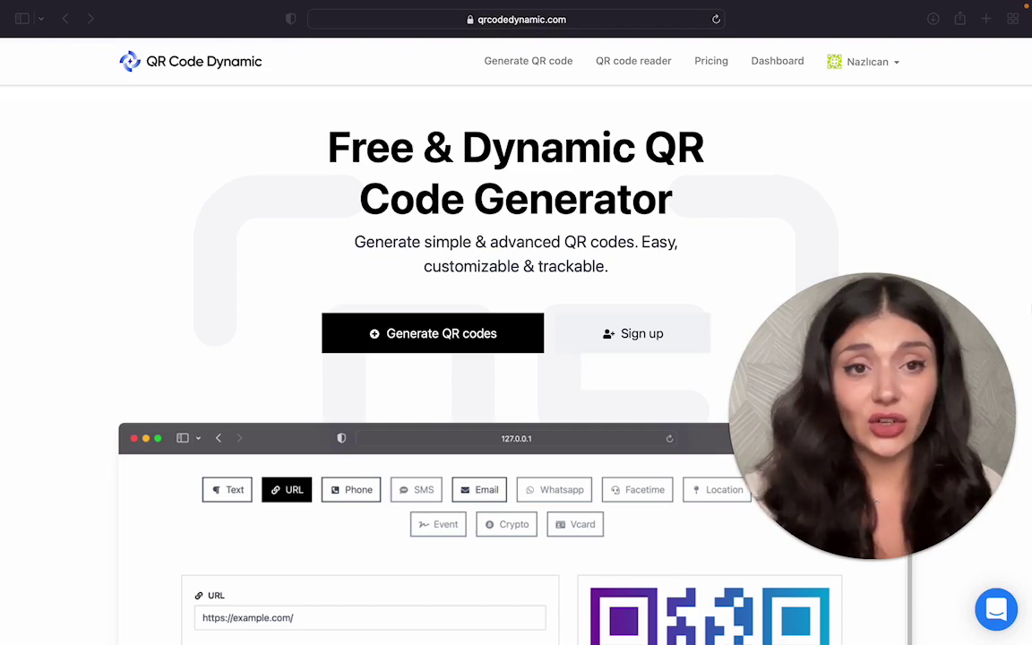
# - Start a new QR code from the dashboard and name it "Statue of Liberty"
pyautogui.click(779, 71)
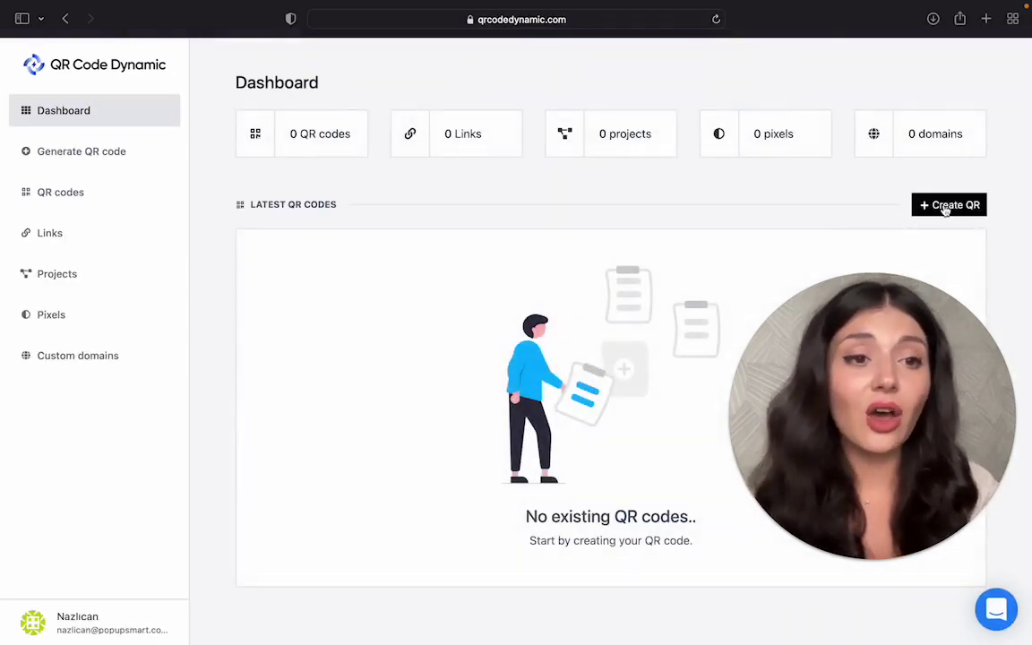
pyautogui.click(946, 206)
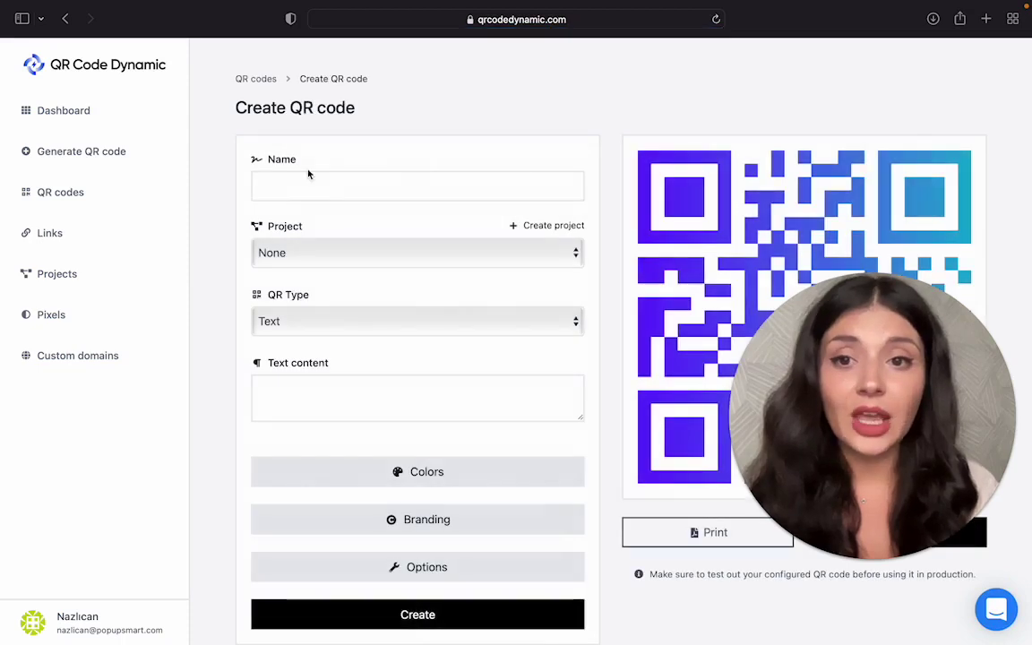
pyautogui.click(308, 186)
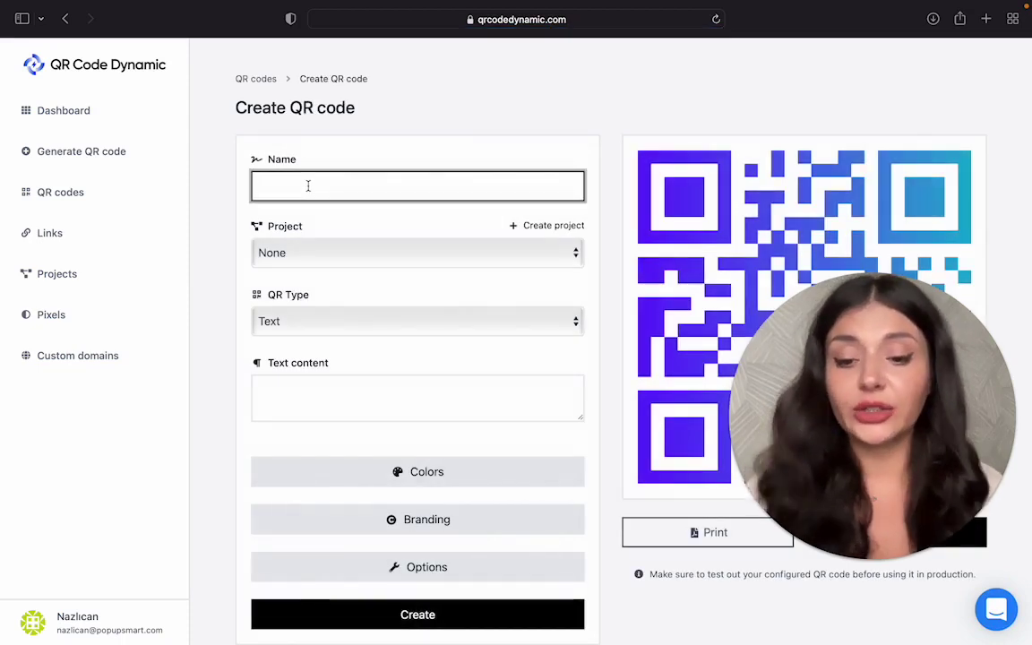
pyautogui.write('Statue of Liberty')
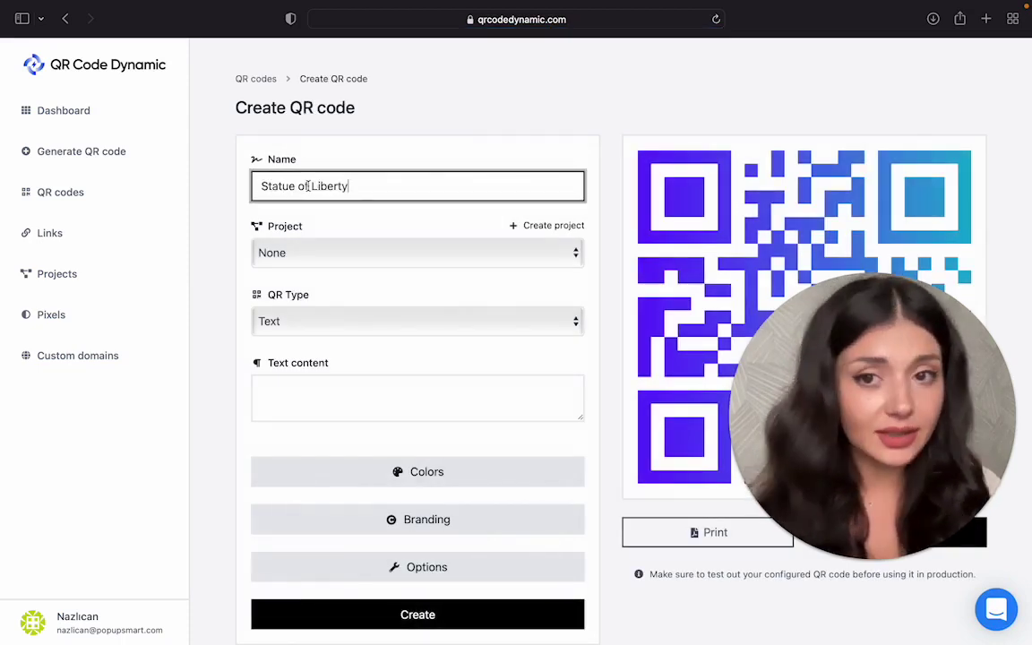
# - Keep the project as None and set the QR type to Location
pyautogui.click(424, 261)
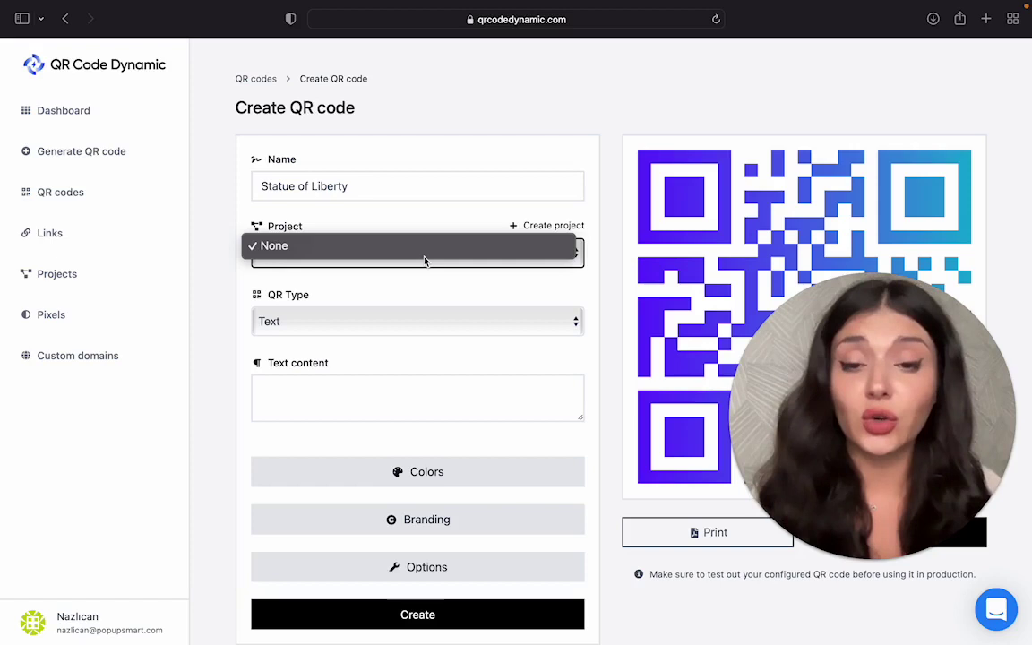
pyautogui.click(371, 323)
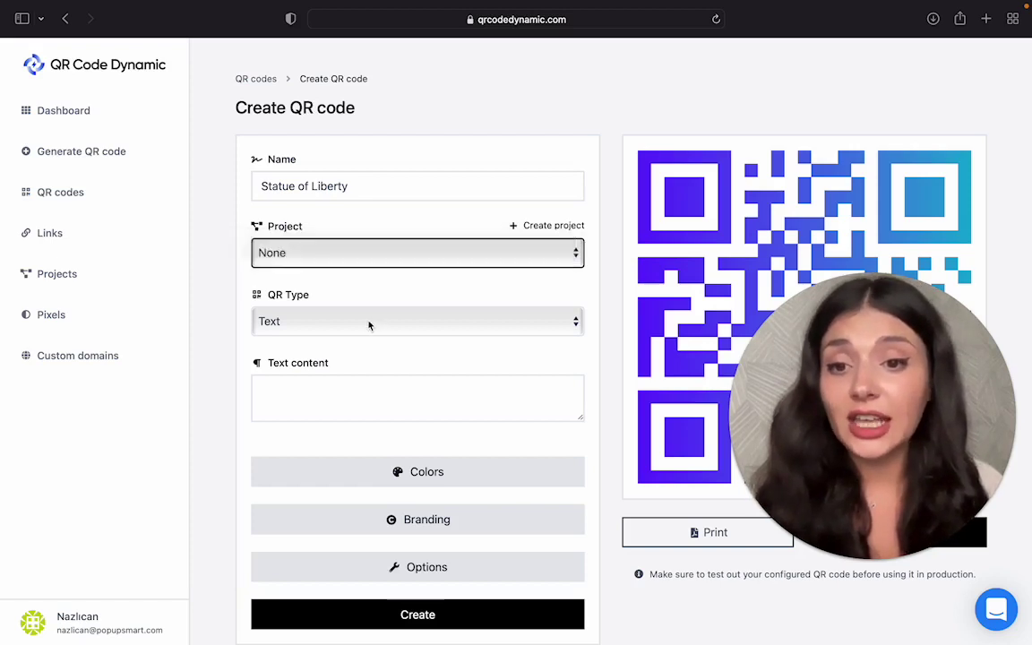
pyautogui.click(371, 323)
pyautogui.click(346, 447)
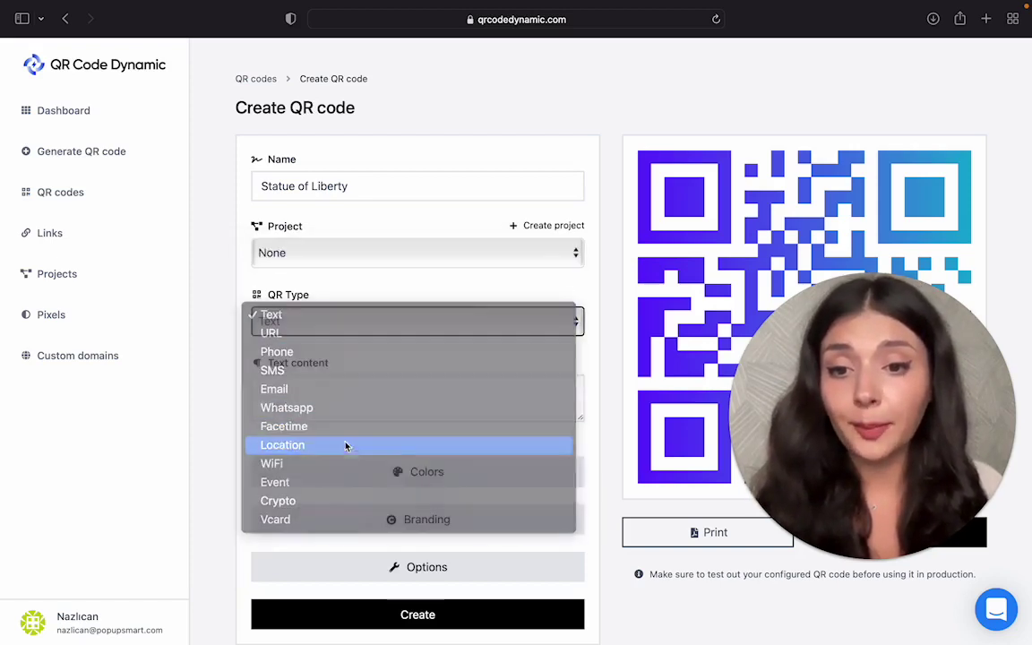
# - Set the location's latitude to 40.689247 and longitude to -74.044502
pyautogui.click(353, 401)
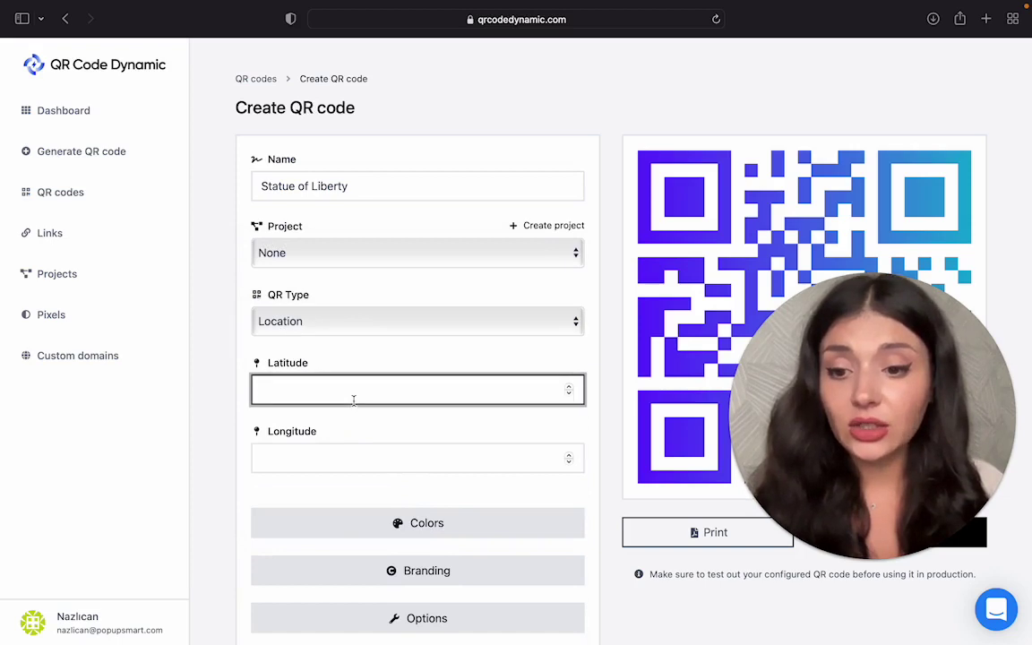
pyautogui.write('40')
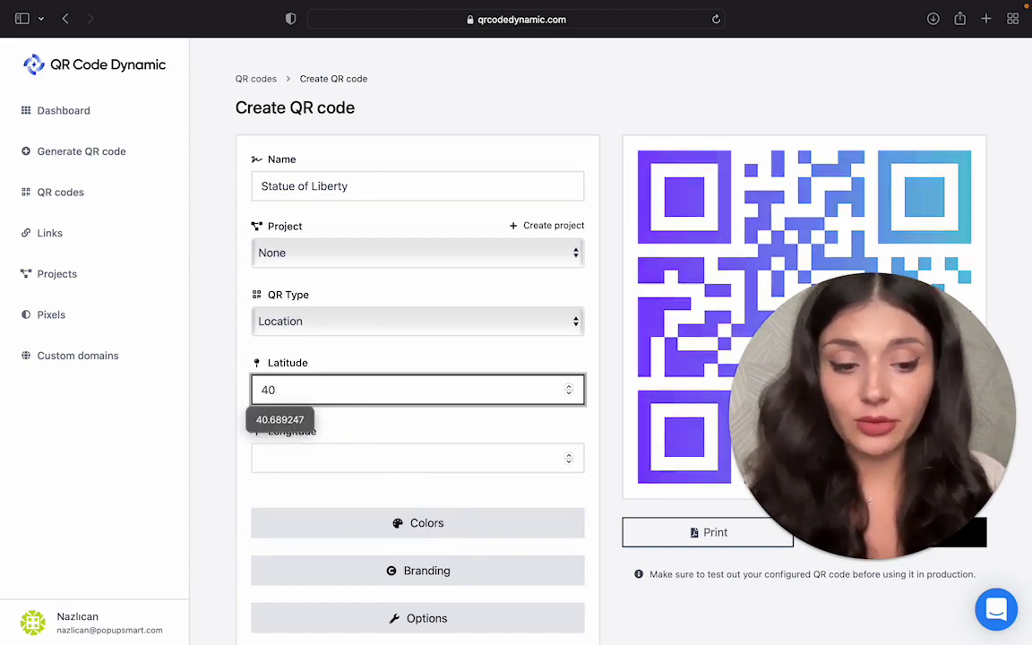
pyautogui.write('.689')
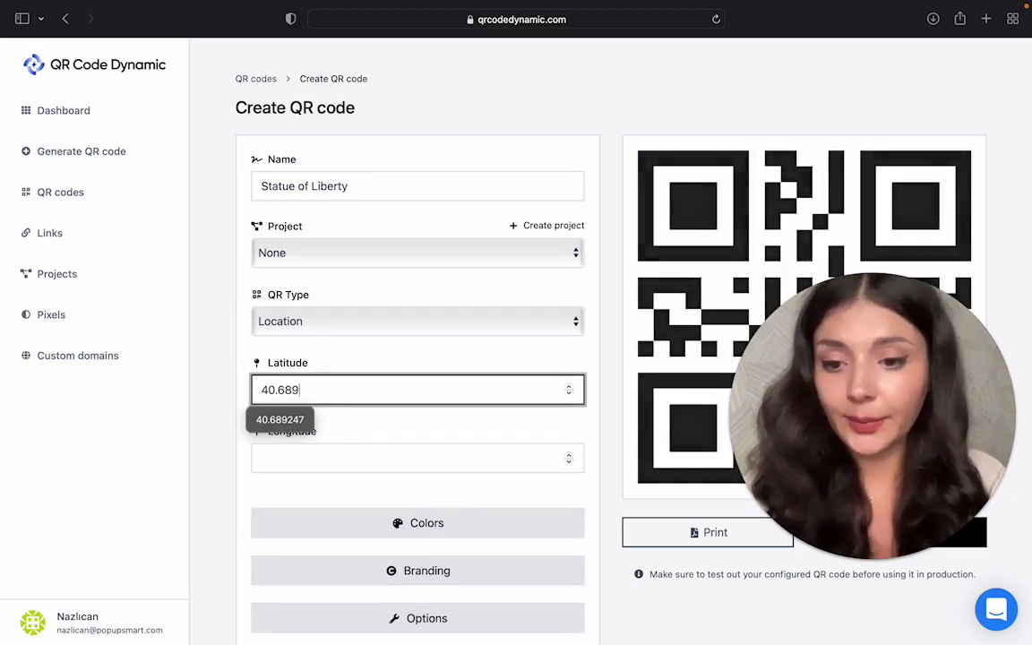
pyautogui.write('247')
pyautogui.click(356, 458)
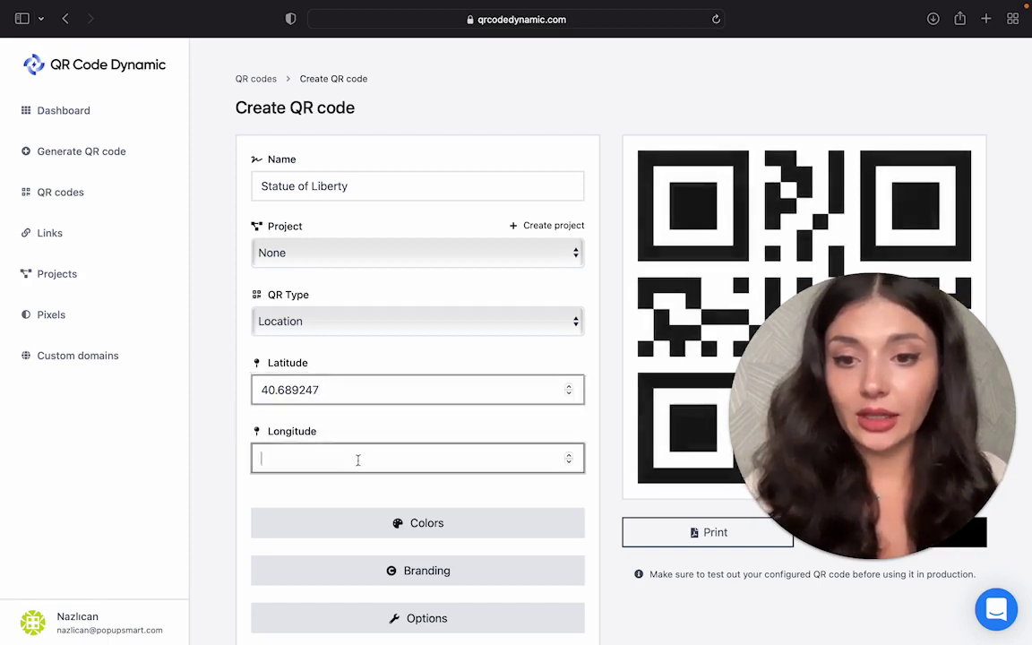
pyautogui.write('-74.')
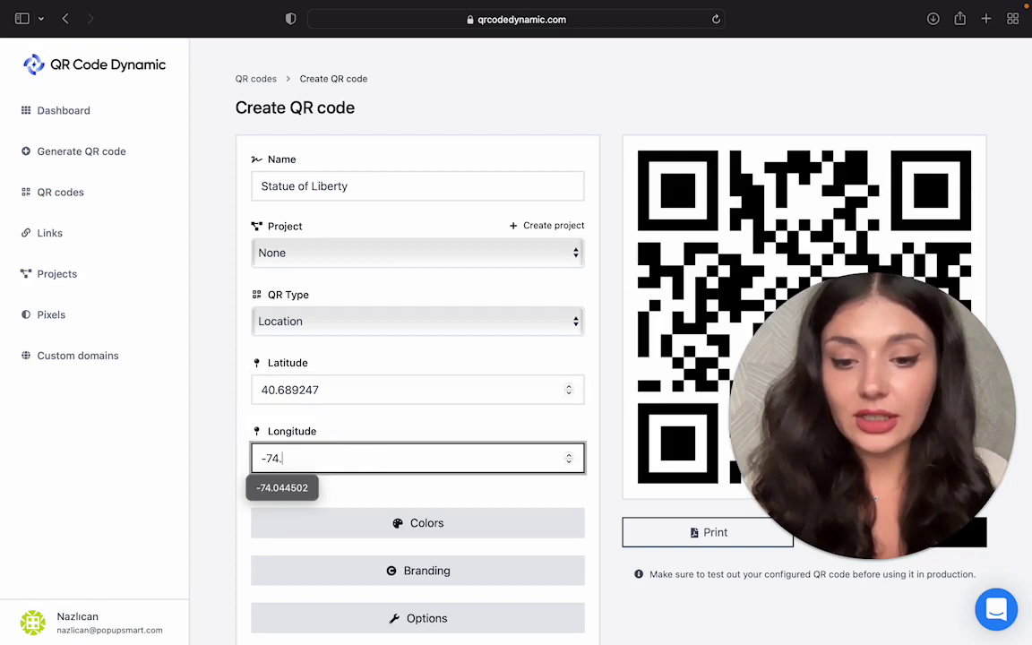
pyautogui.write('044502')
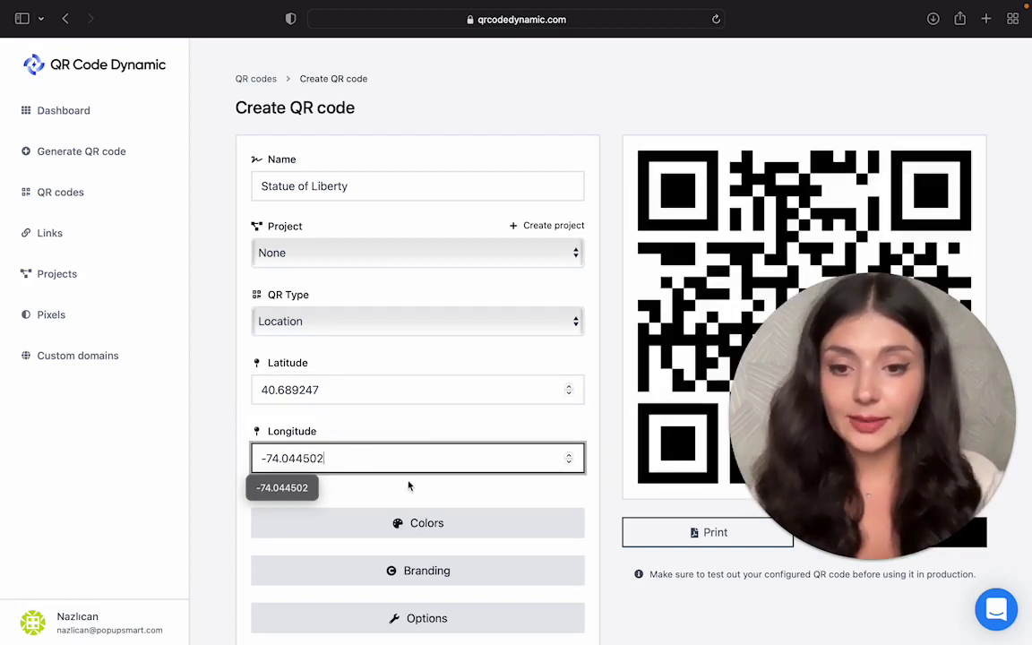
pyautogui.click(411, 487)
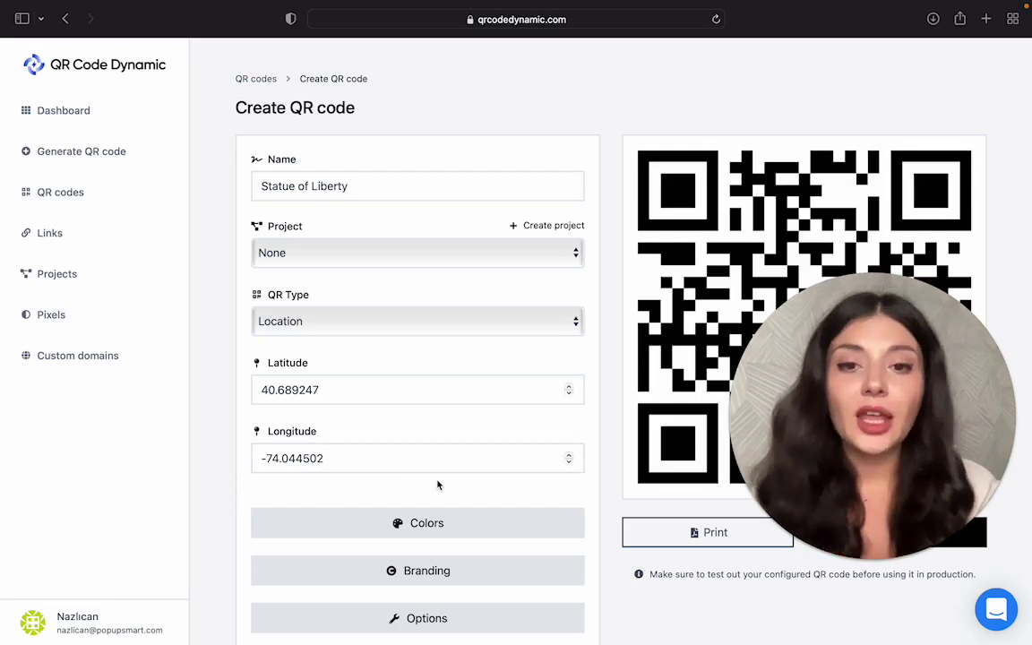
# - Expand the color settings and change the QR code's foreground type to Gradient
pyautogui.scroll(-2, 438, 485)
pyautogui.click(428, 447)
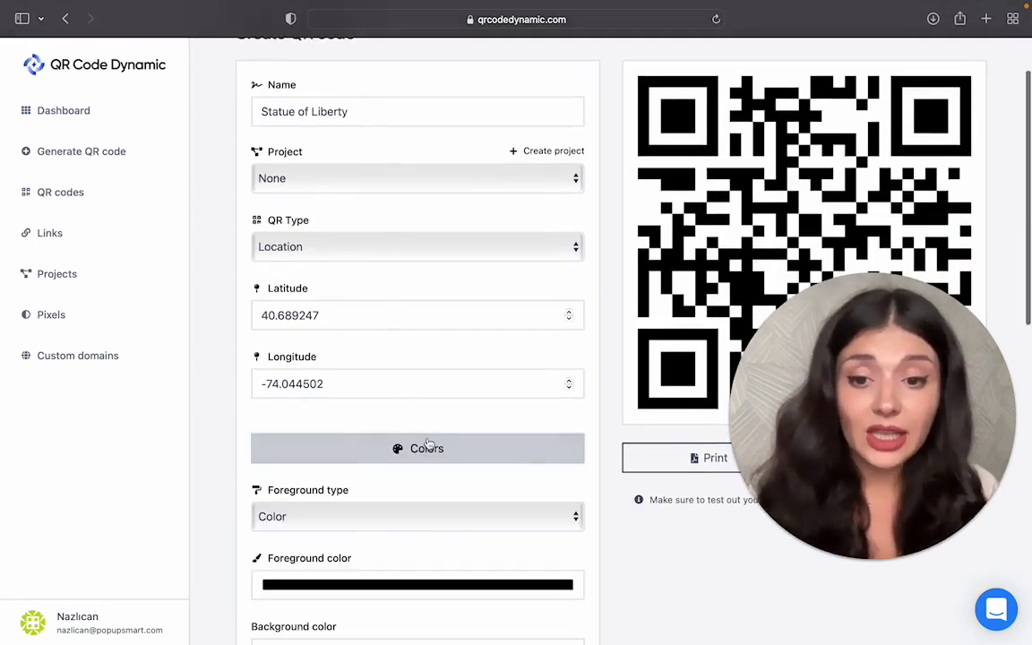
pyautogui.scroll(-3, 423, 422)
pyautogui.click(411, 384)
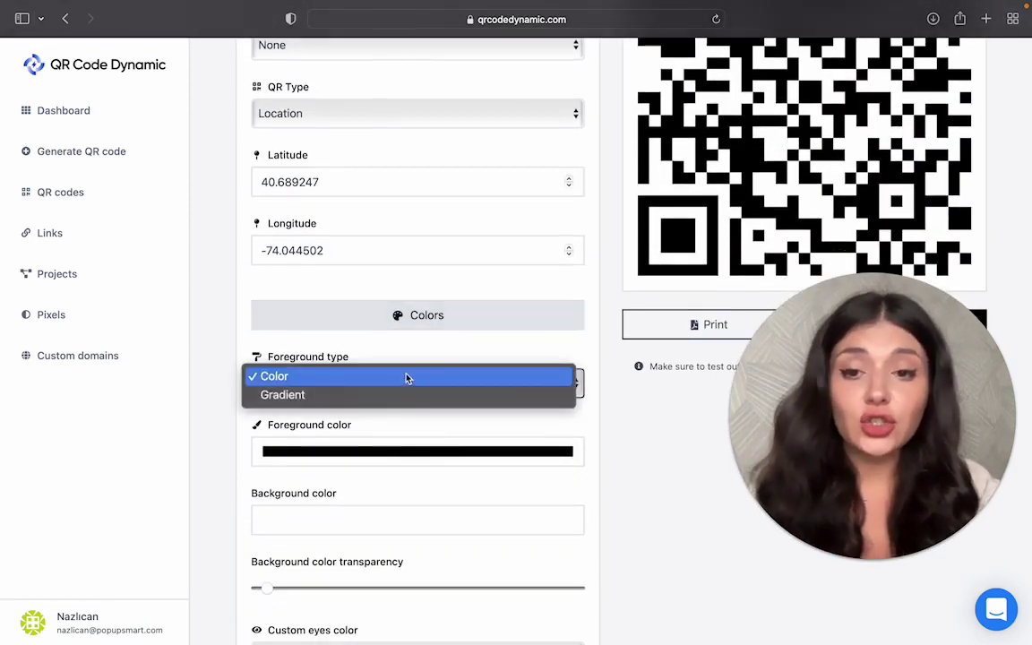
pyautogui.click(417, 399)
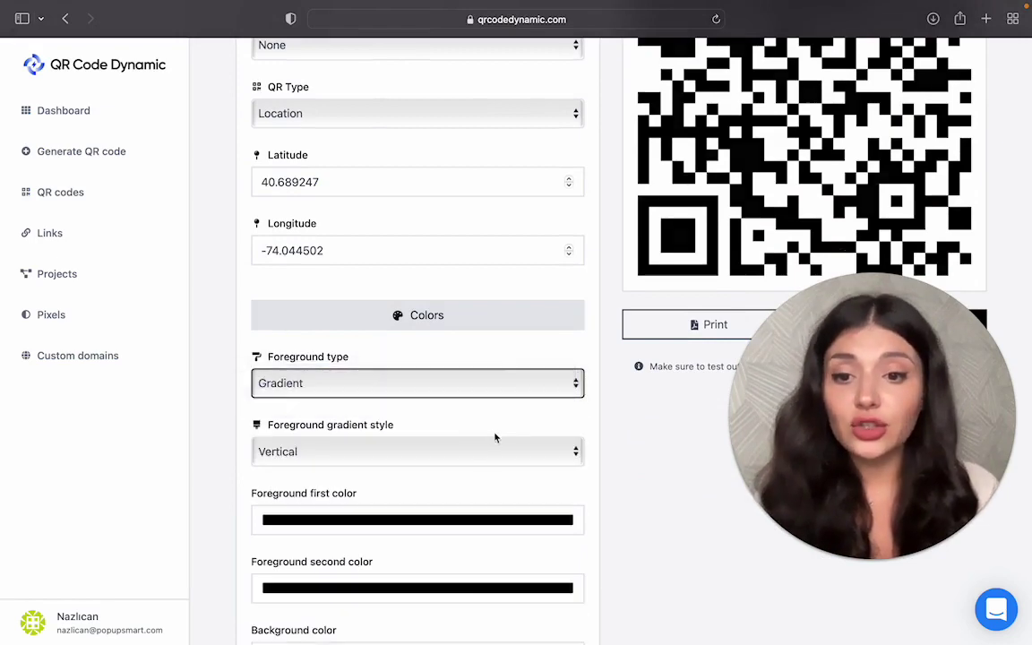
# - Set the first color of the foreground gradient to a dark reddish brown
pyautogui.scroll(-2, 484, 457)
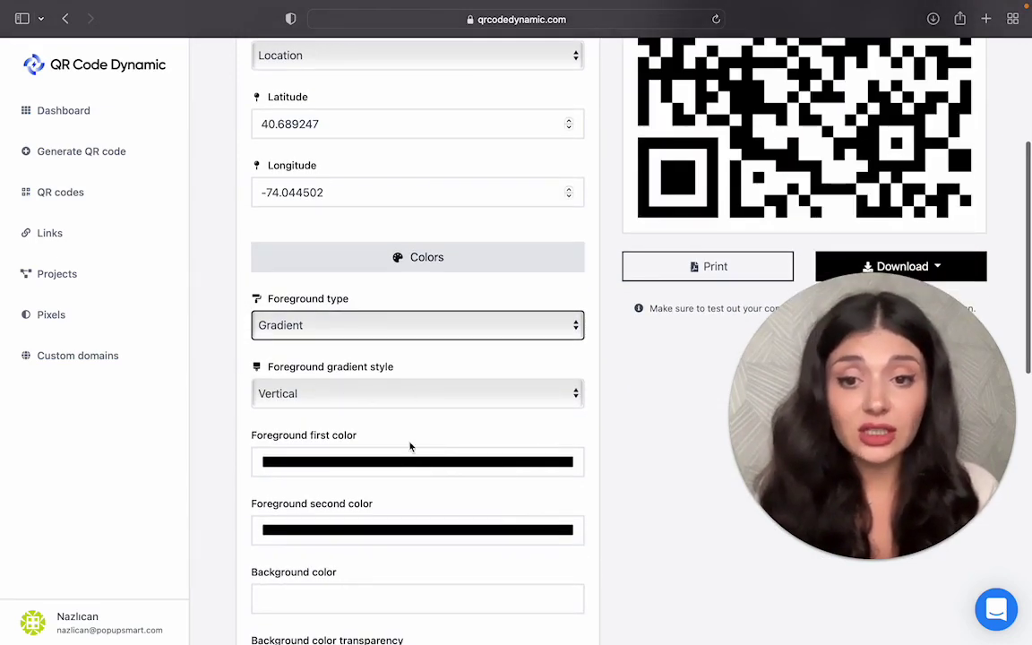
pyautogui.click(415, 463)
pyautogui.click(422, 525)
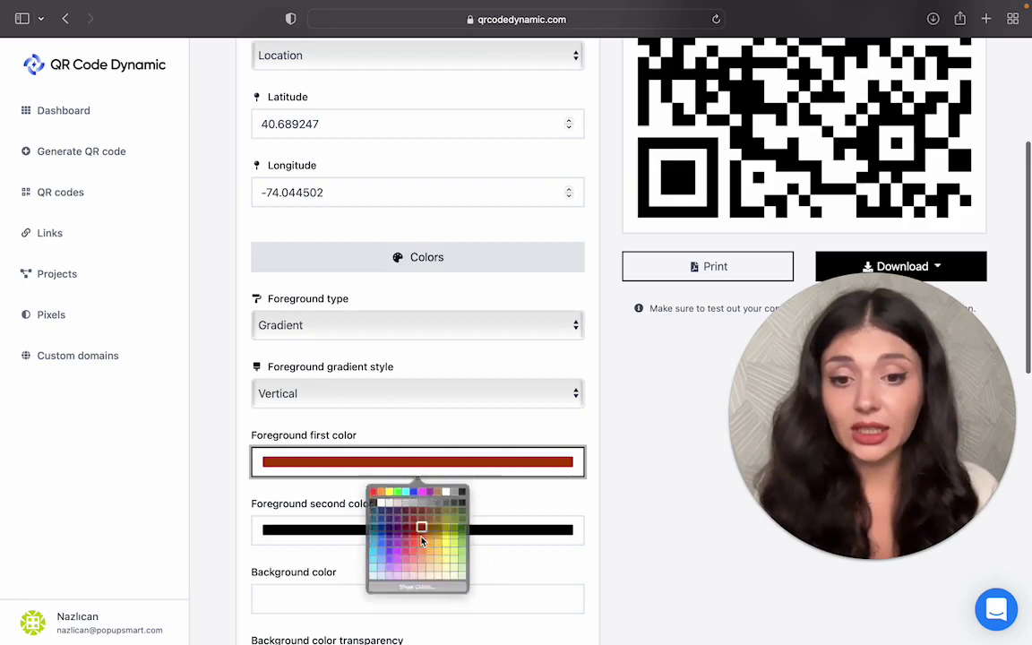
pyautogui.scroll(2, 416, 374)
# - Try a dark navy background color for the QR code and check it in the preview
pyautogui.scroll(-5, 416, 375)
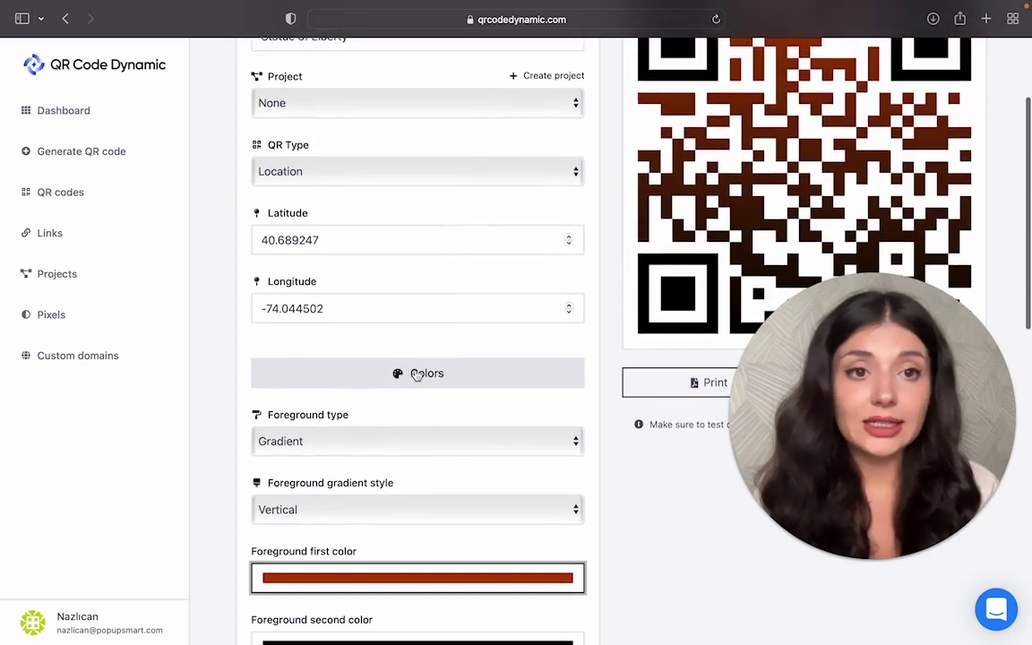
pyautogui.scroll(-2, 416, 375)
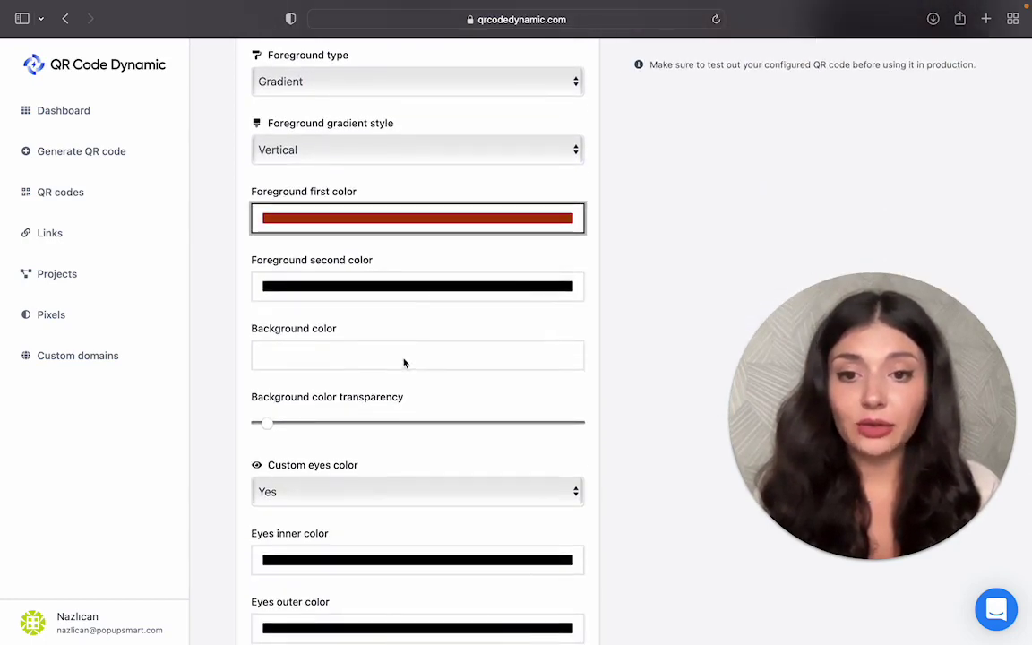
pyautogui.click(406, 360)
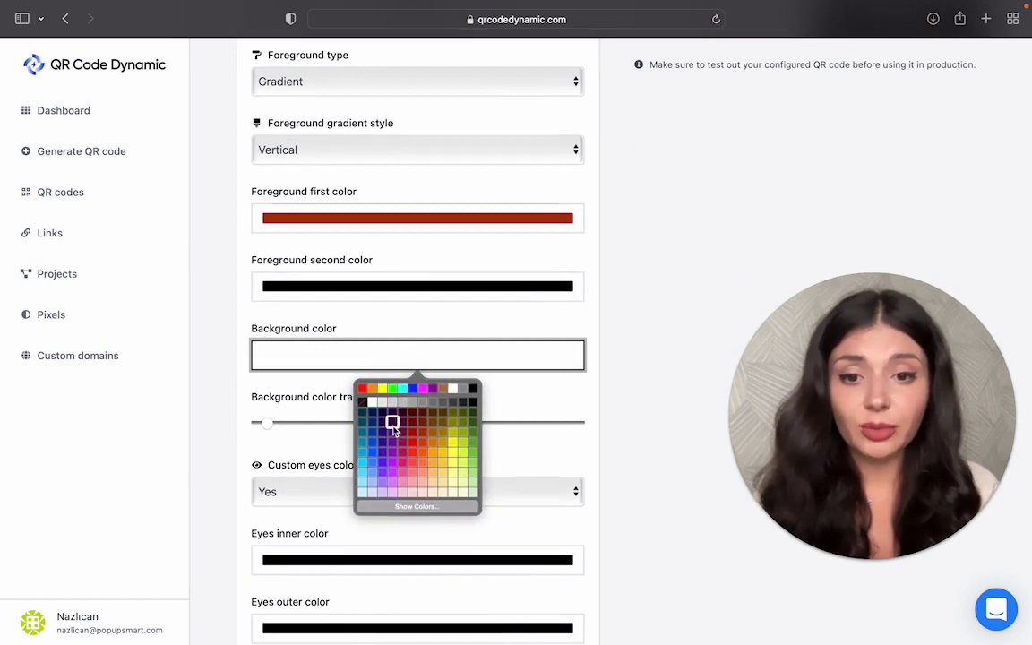
pyautogui.click(380, 410)
pyautogui.scroll(8, 409, 343)
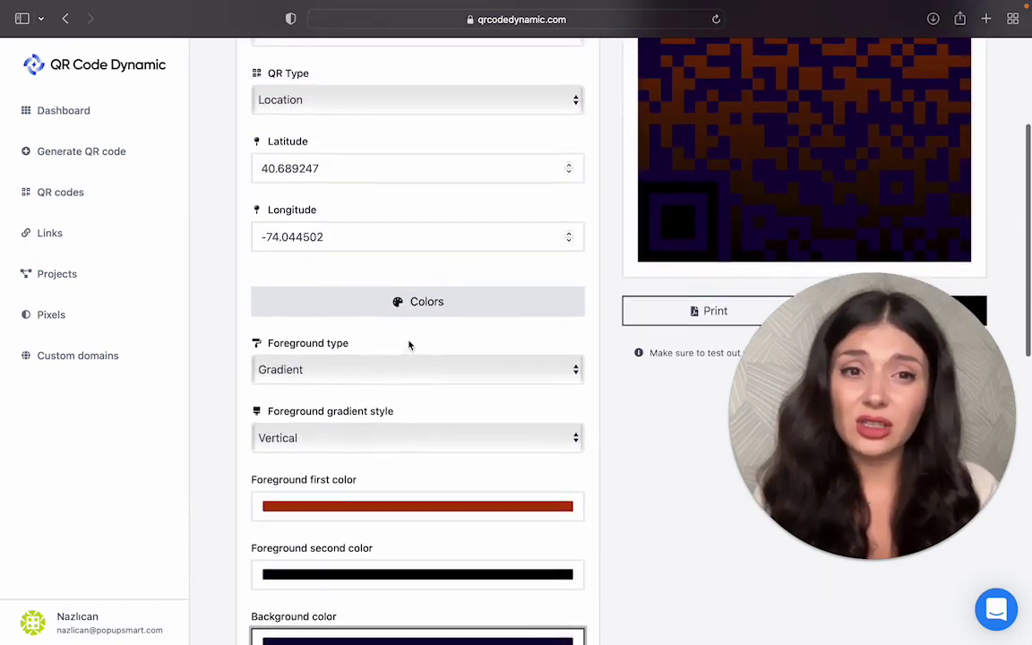
pyautogui.scroll(1, 408, 345)
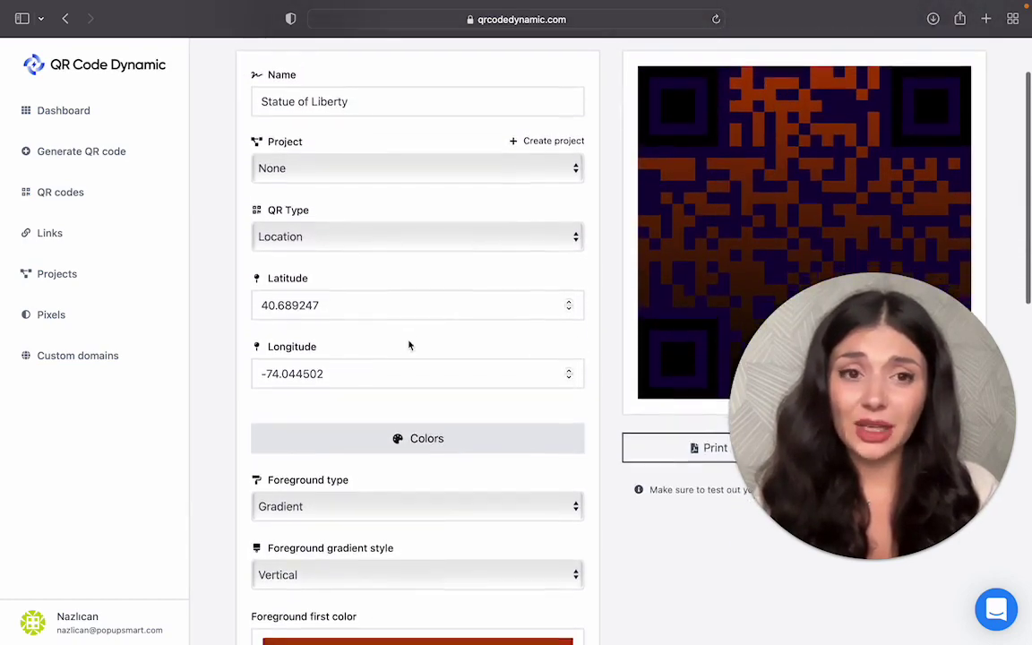
# - Change the QR code's background color to light gray and check the preview
pyautogui.scroll(-8, 640, 243)
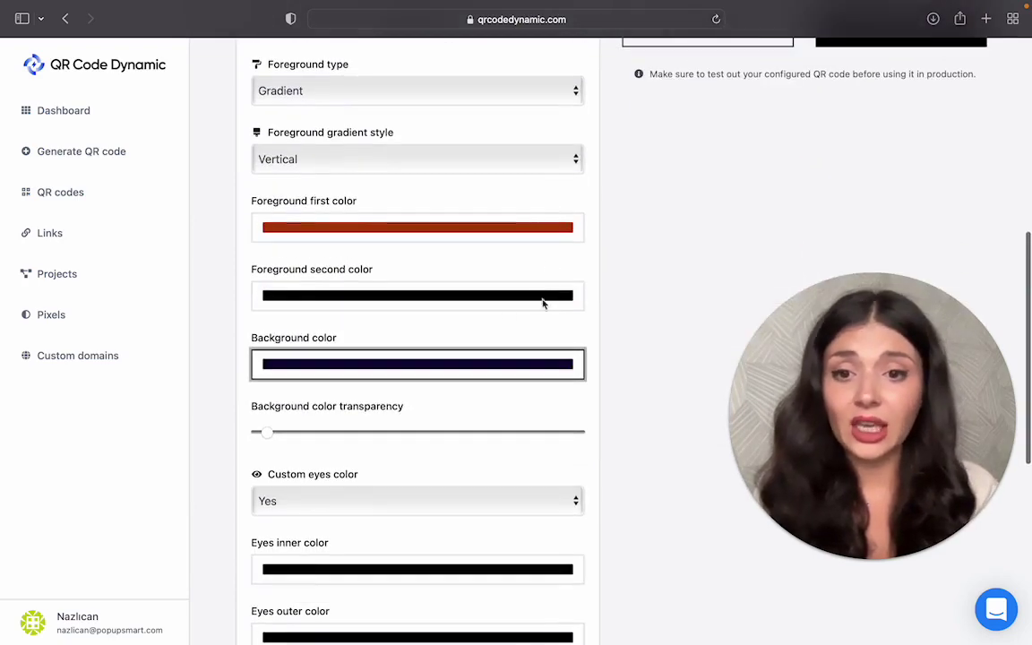
pyautogui.click(456, 364)
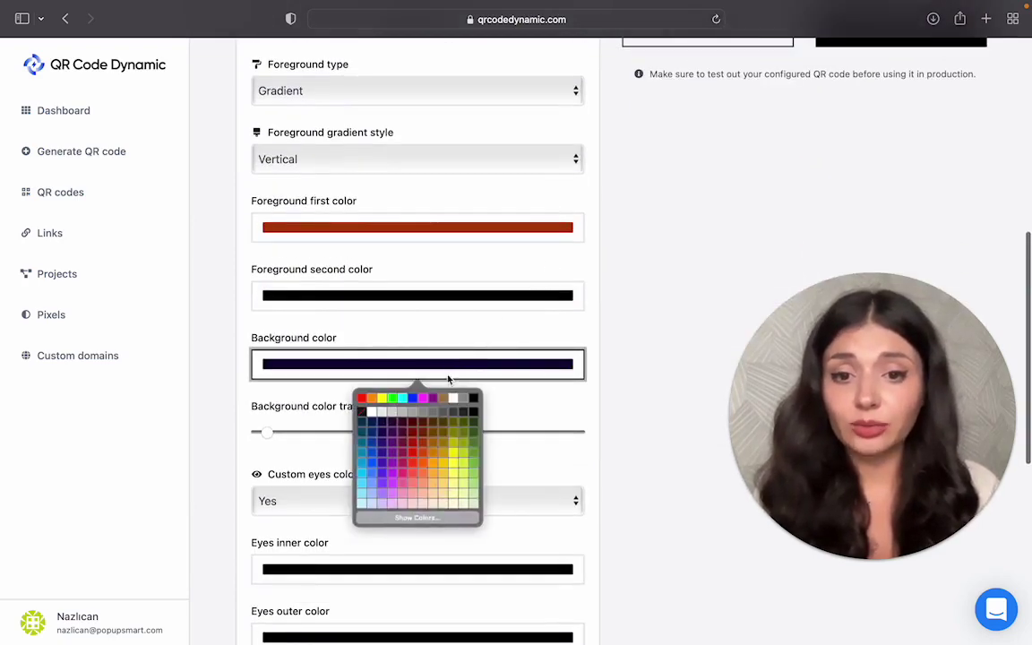
pyautogui.click(388, 419)
pyautogui.scroll(6, 388, 418)
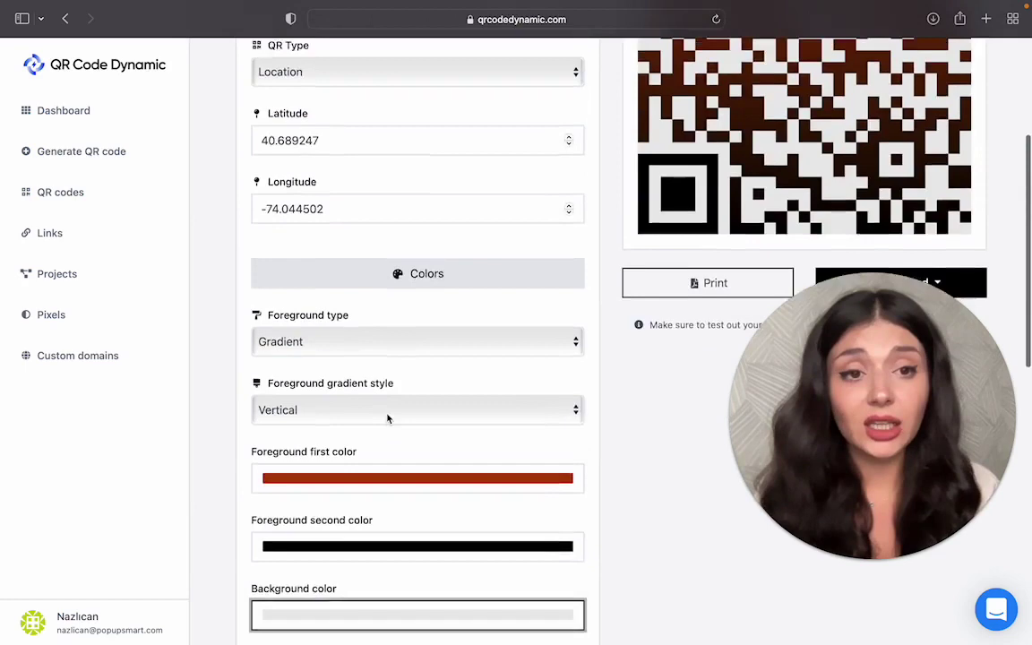
pyautogui.scroll(-3, 388, 418)
pyautogui.scroll(-4, 388, 419)
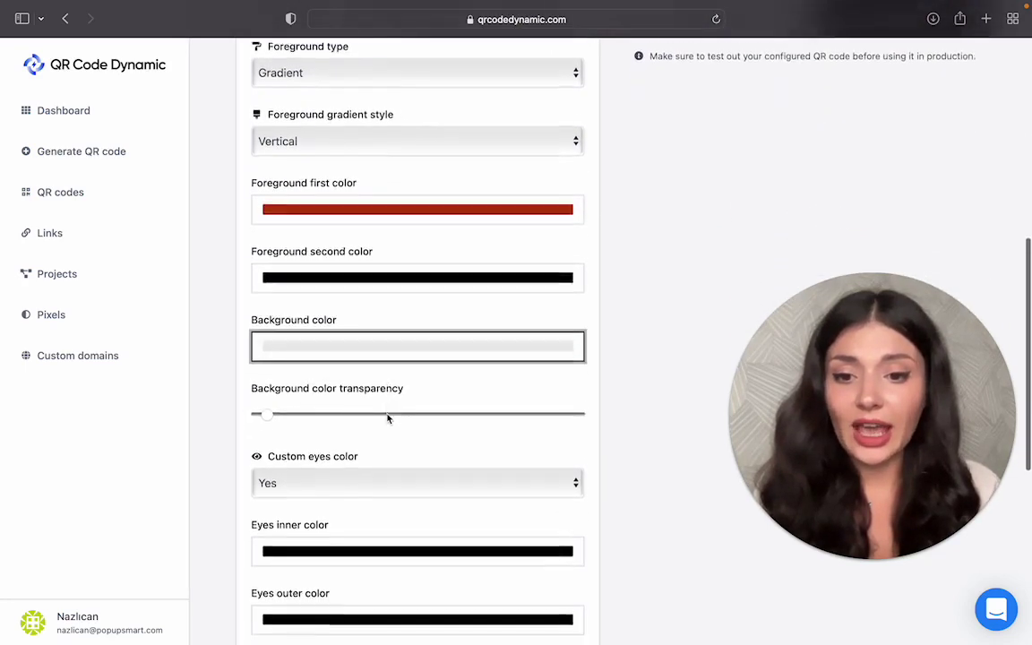
pyautogui.scroll(12, 478, 344)
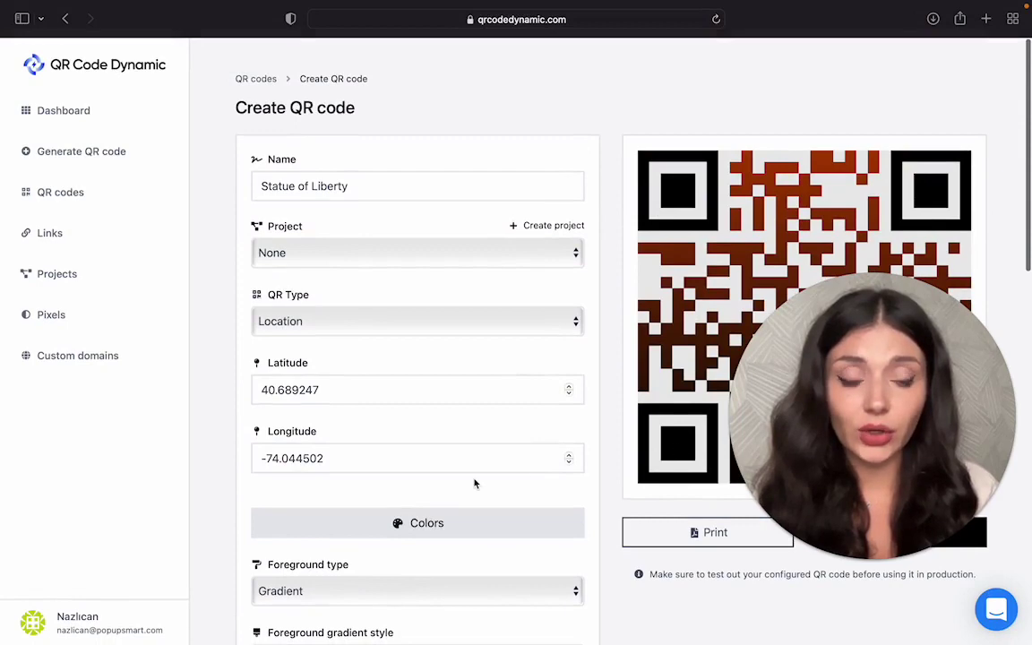
# - Set the inner color of the QR code's eyes to dark red, check the preview and collapse the color settings
pyautogui.scroll(-12, 475, 481)
pyautogui.click(412, 325)
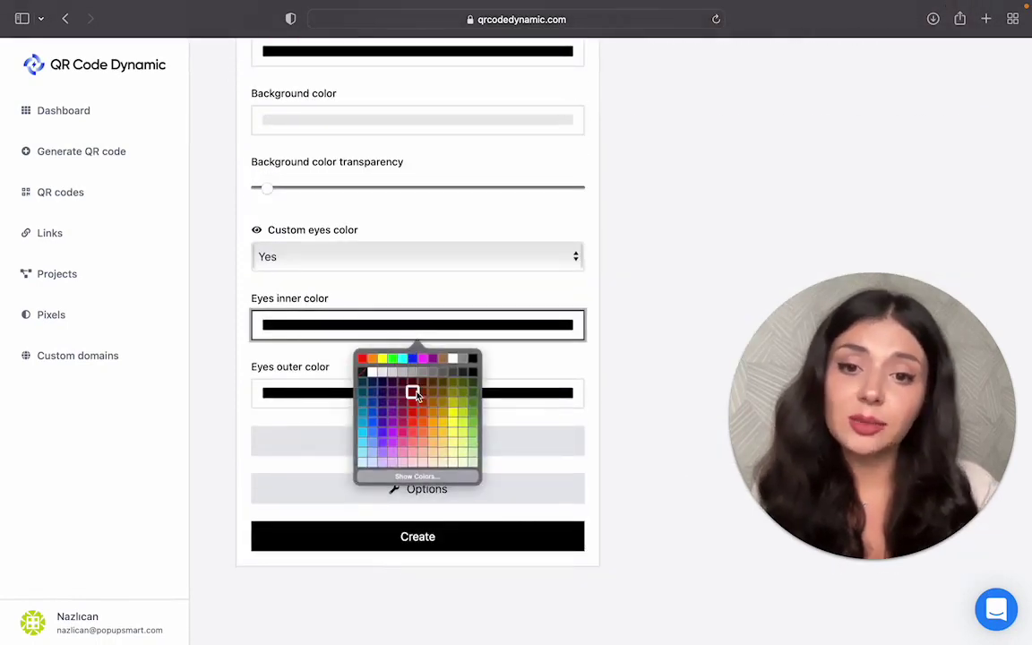
pyautogui.click(415, 399)
pyautogui.scroll(1, 535, 237)
pyautogui.scroll(8, 535, 236)
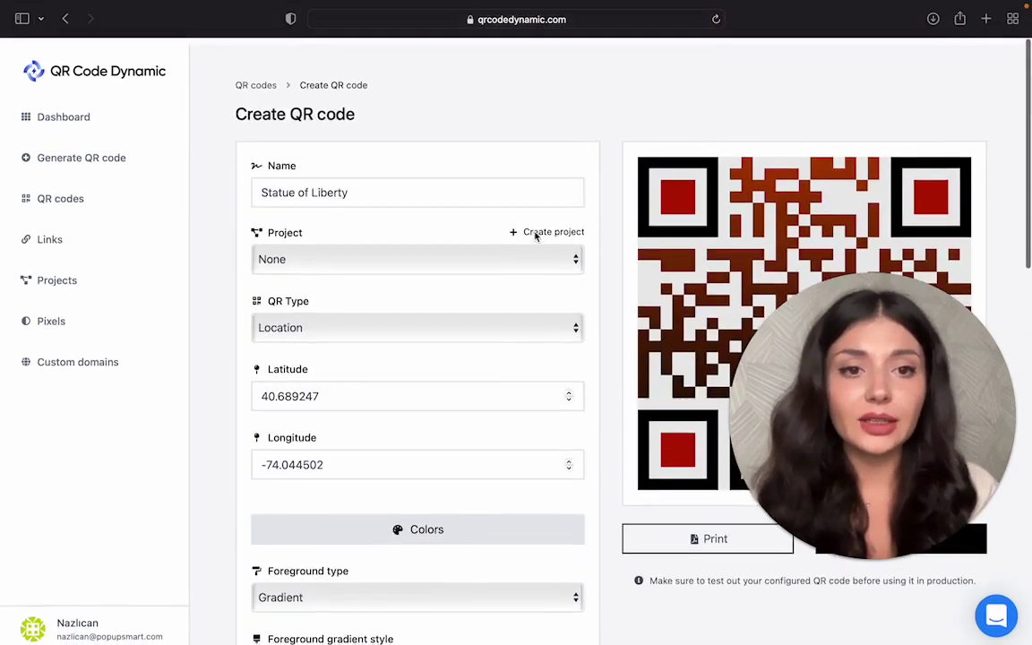
pyautogui.scroll(-2, 535, 236)
pyautogui.scroll(-7, 535, 236)
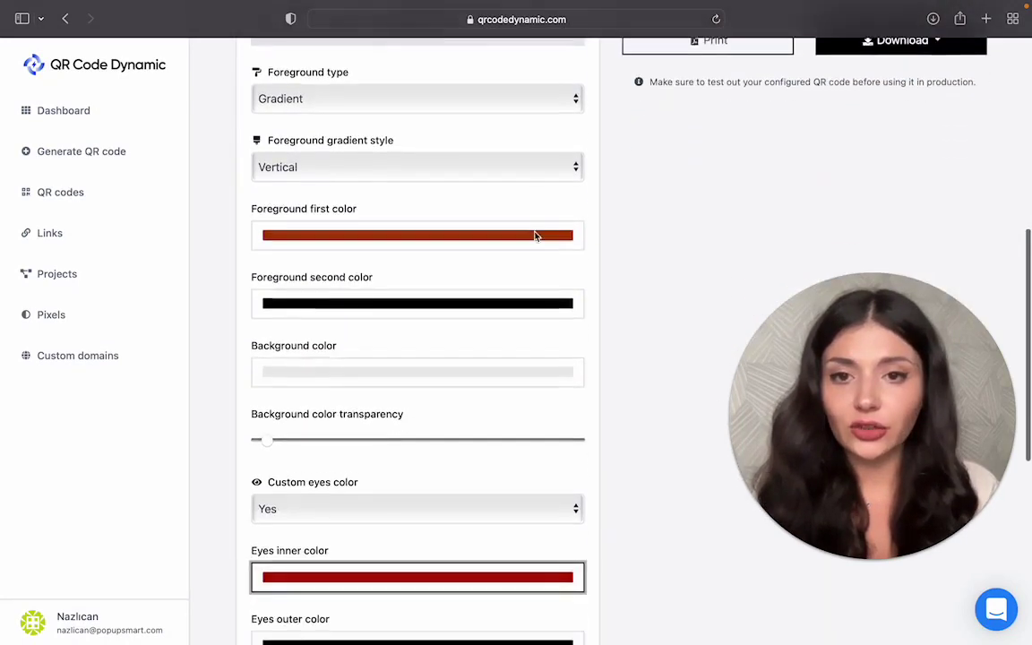
pyautogui.scroll(3, 535, 235)
pyautogui.click(511, 192)
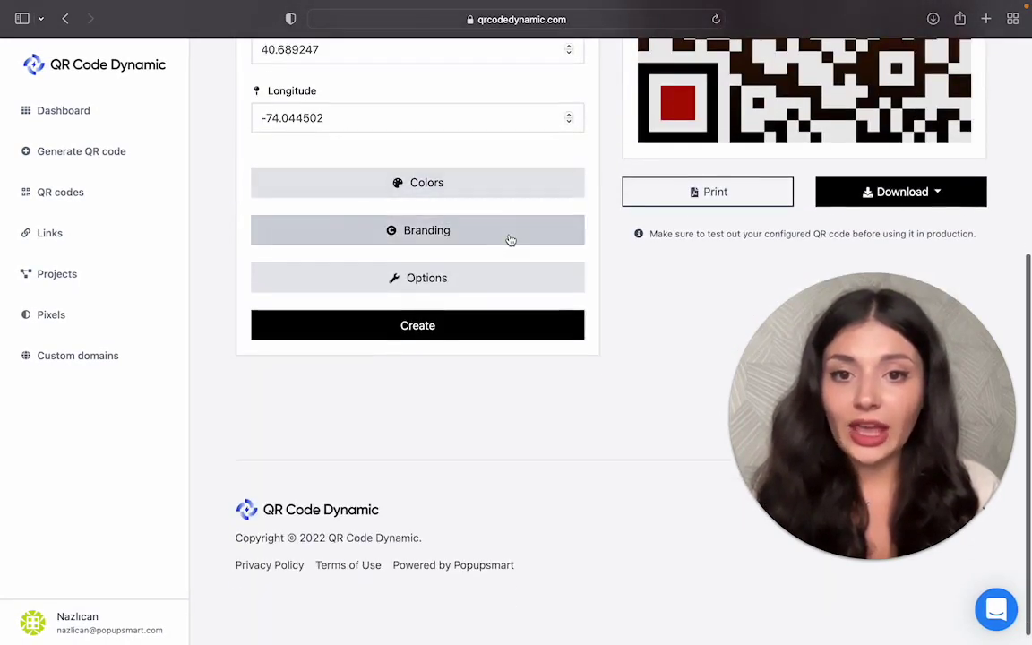
# - Examine the logo upload and logo size settings in the branding section, then collapse it
pyautogui.click(509, 236)
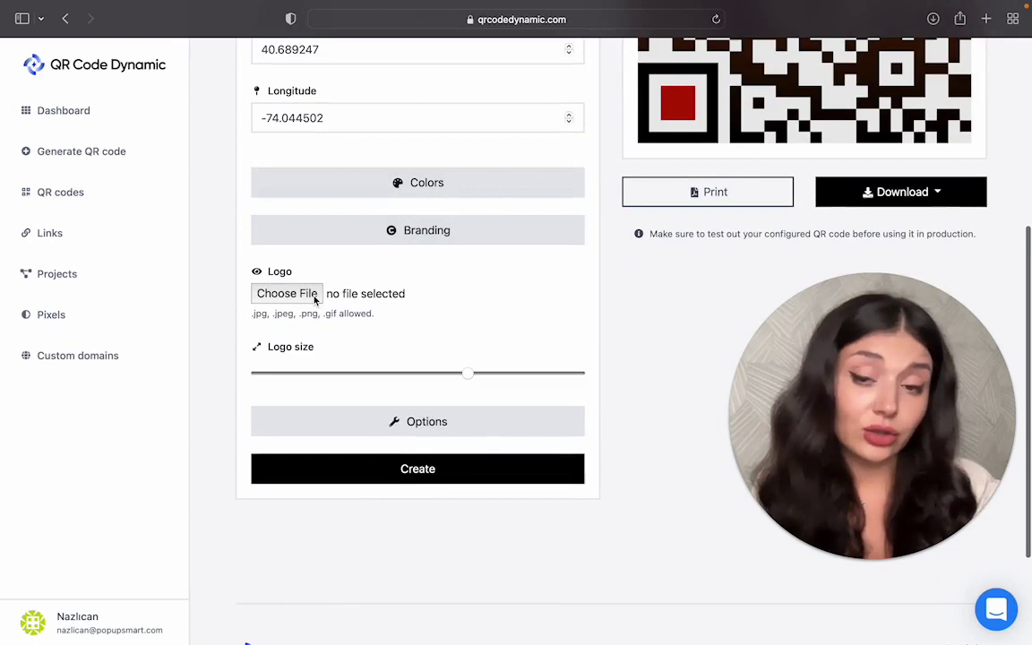
pyautogui.scroll(2, 421, 275)
pyautogui.scroll(1, 421, 279)
pyautogui.click(427, 317)
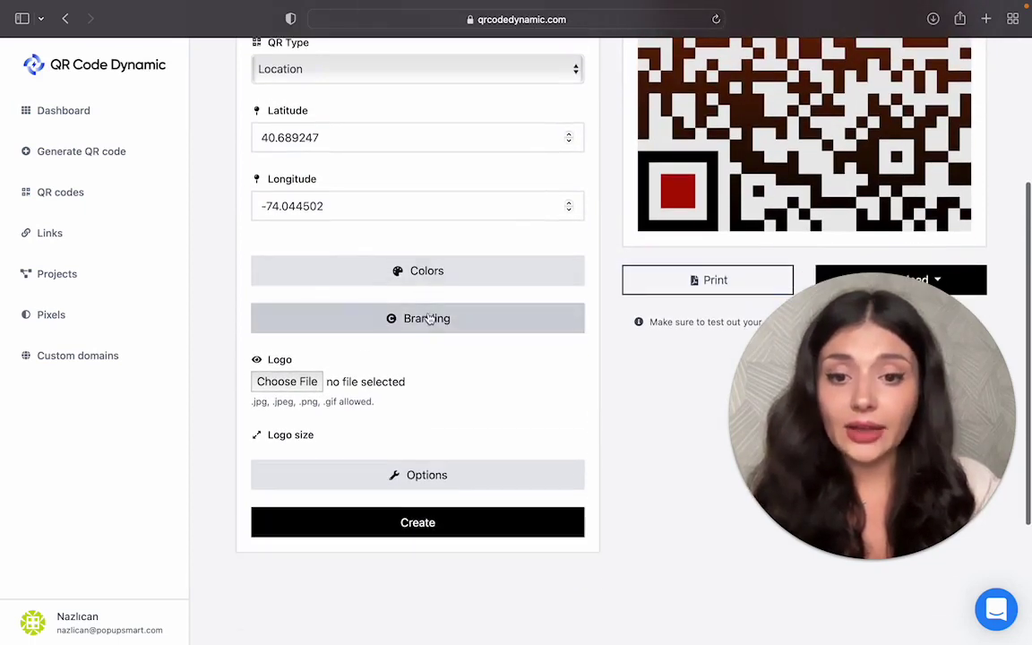
# - Set the QR code's error correction capability to H - best (30%) in the QR code options
pyautogui.click(439, 367)
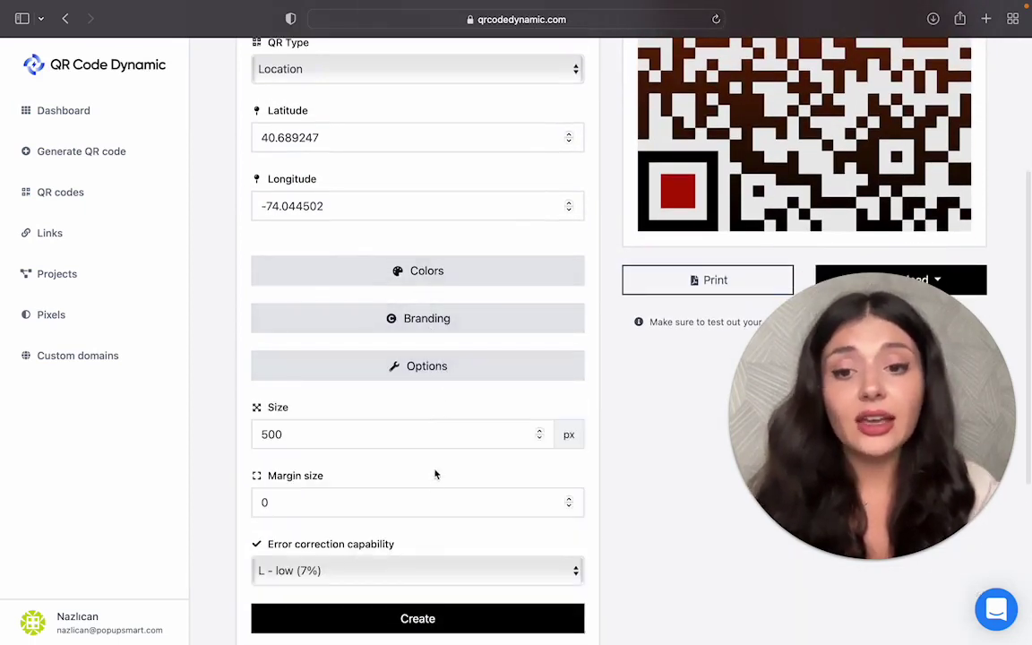
pyautogui.click(449, 571)
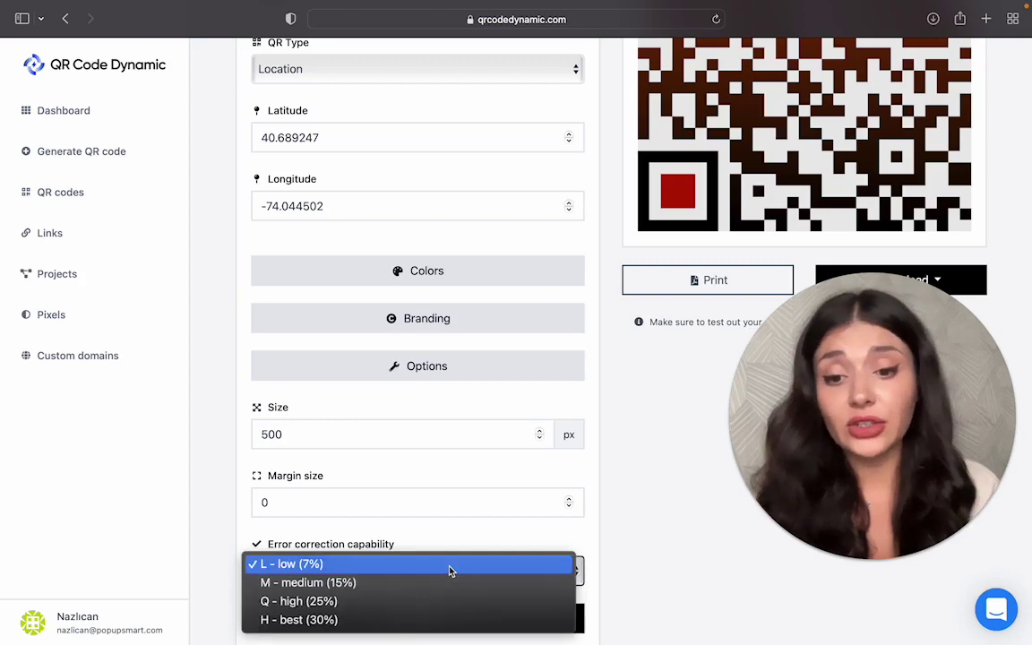
pyautogui.click(442, 620)
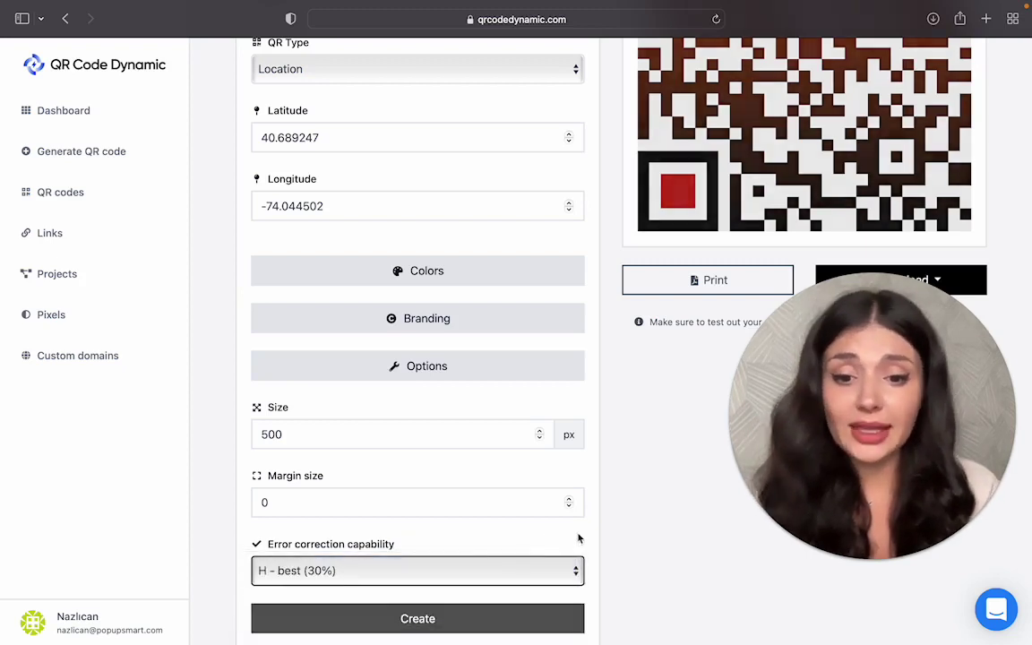
# - Create the Statue of Liberty location QR code and review the finished code
pyautogui.click(468, 613)
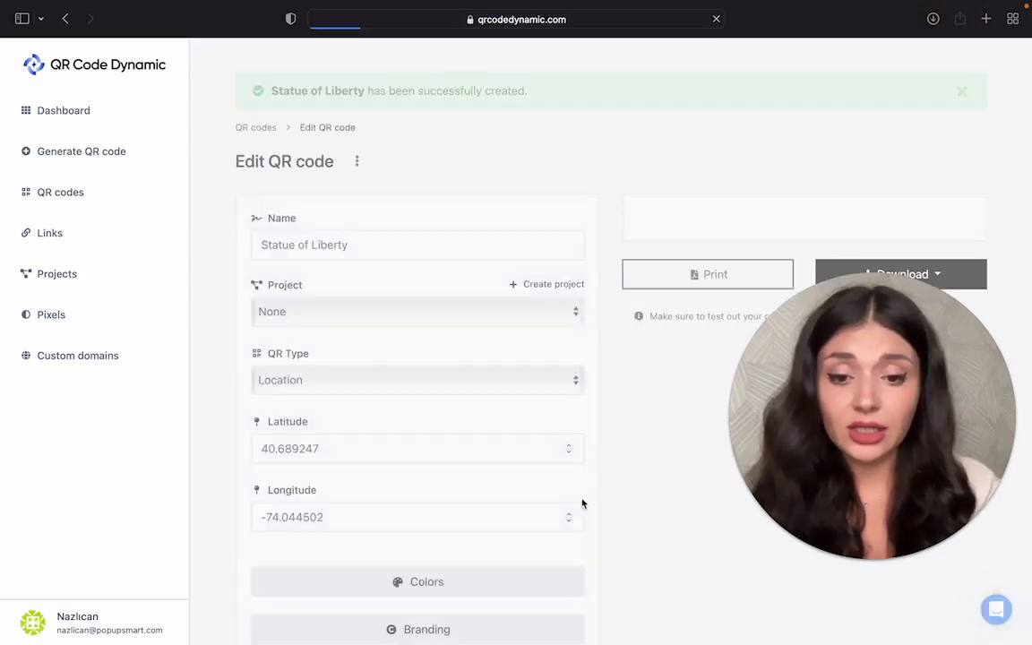
pyautogui.moveTo(766, 441); pyautogui.dragTo(63, 451)
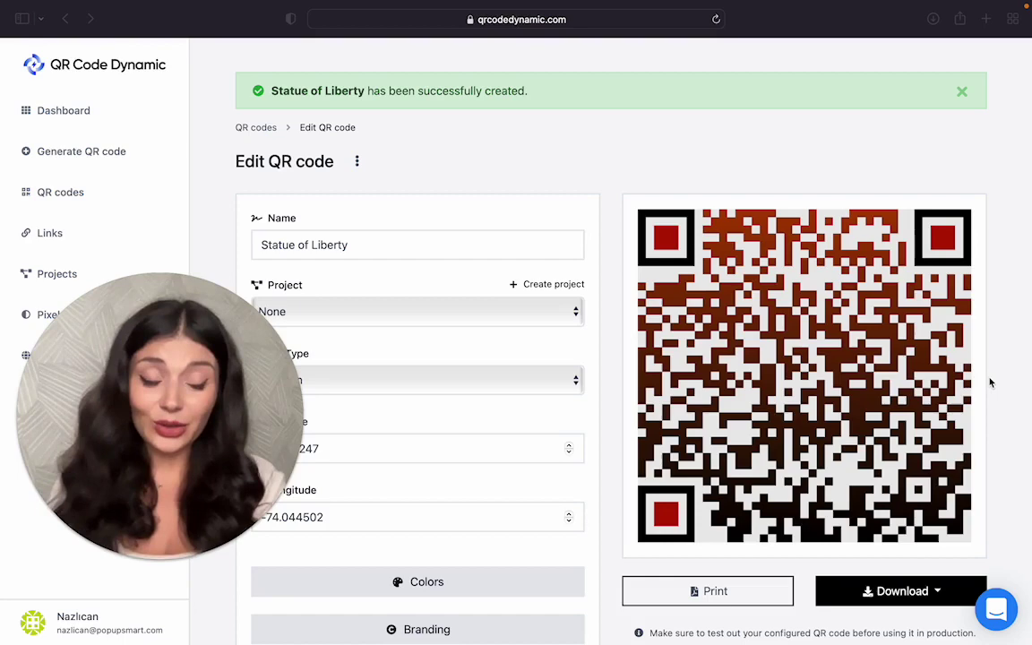
pyautogui.scroll(-1, 988, 380)
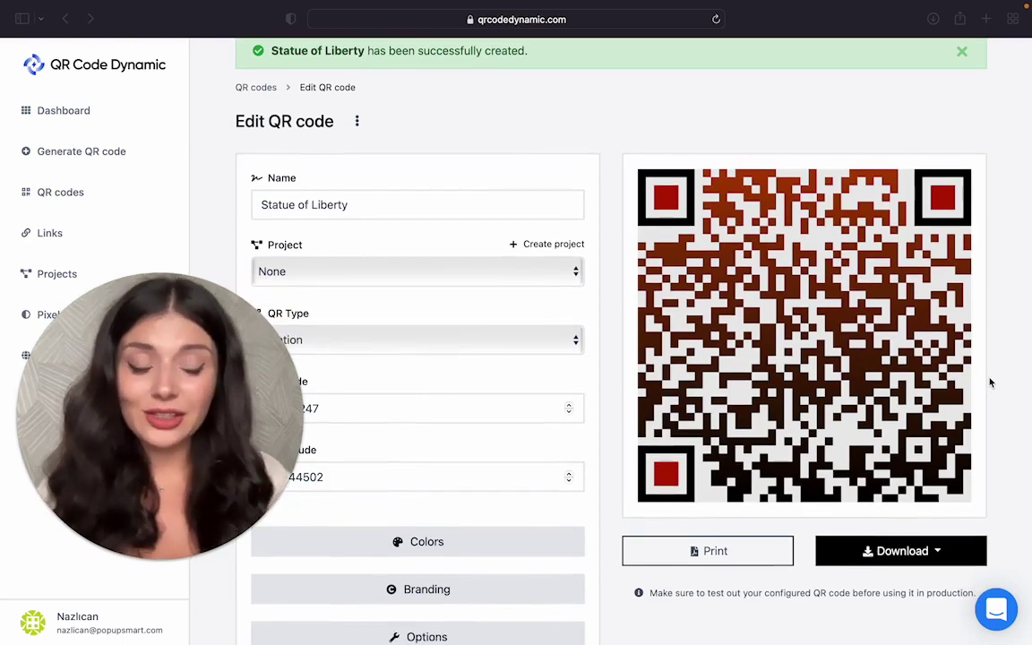